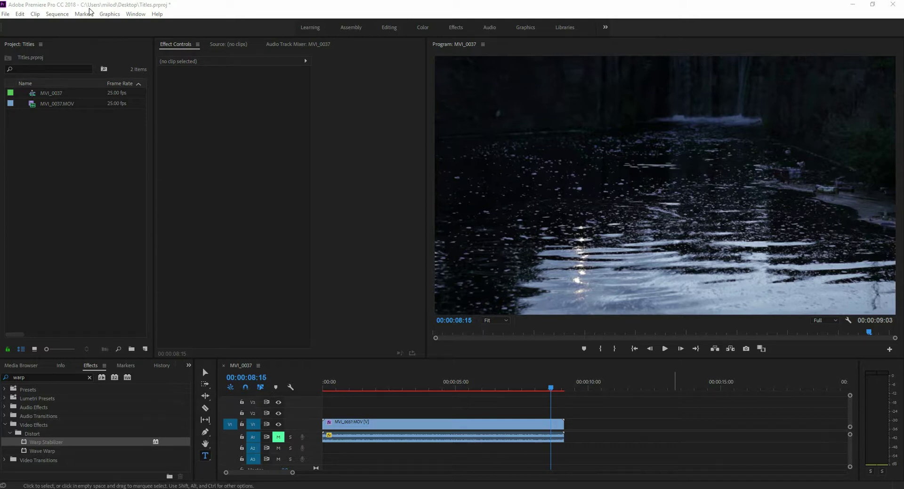
pyautogui.click(167, 15)
pyautogui.click(140, 14)
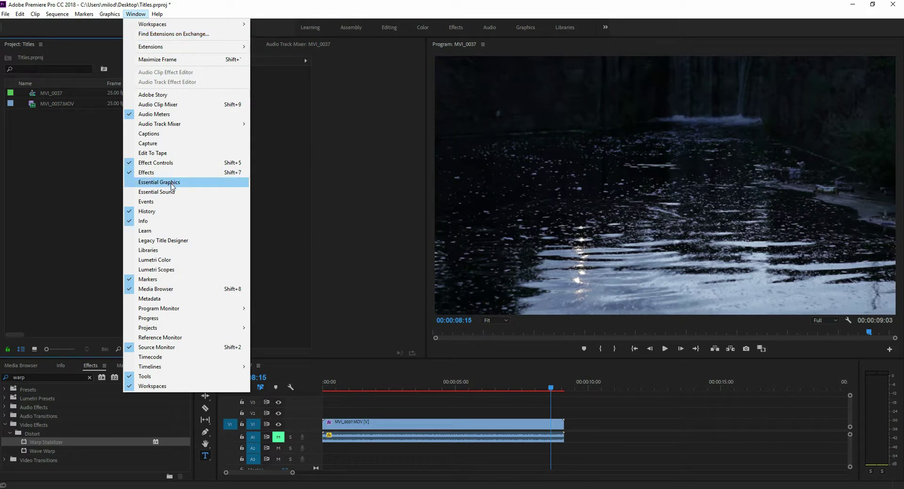
pyautogui.click(70, 151)
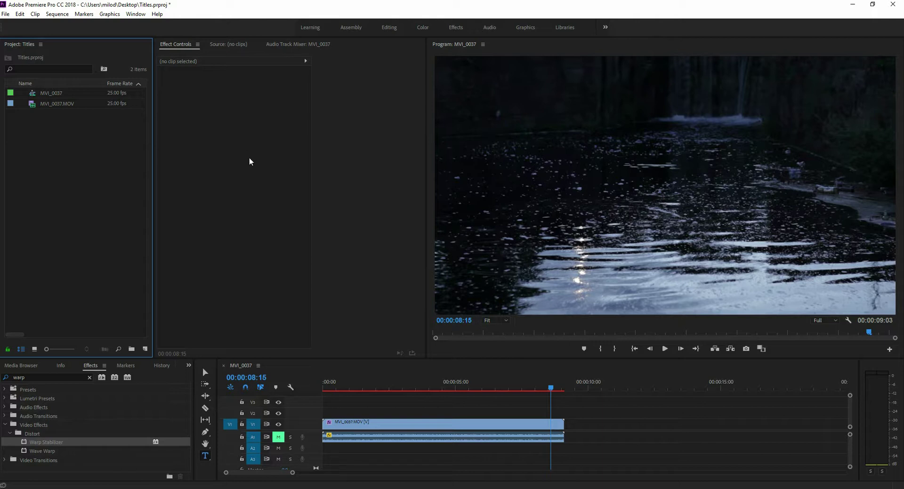
# Create a new legacy title, keeping the suggested name and the 1920 × 1080, 25 fps video settings.
pyautogui.click(5, 15)
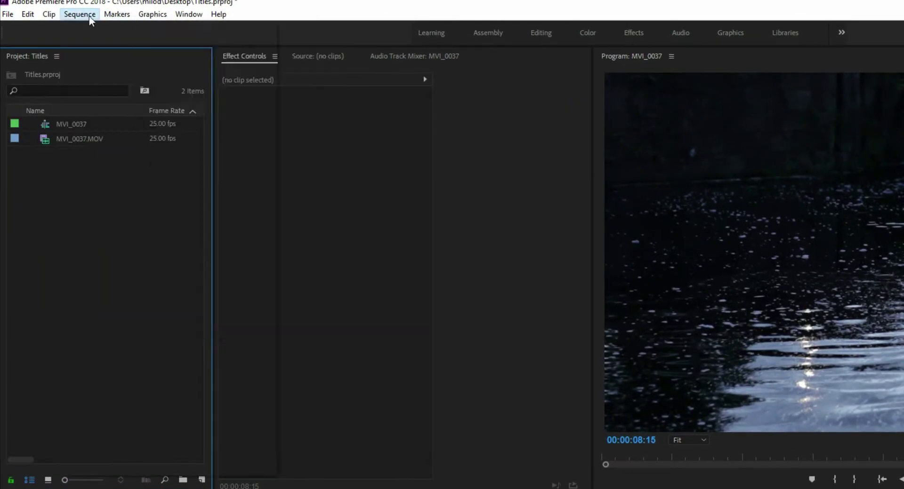
pyautogui.moveTo(33, 19)
pyautogui.moveTo(100, 17)
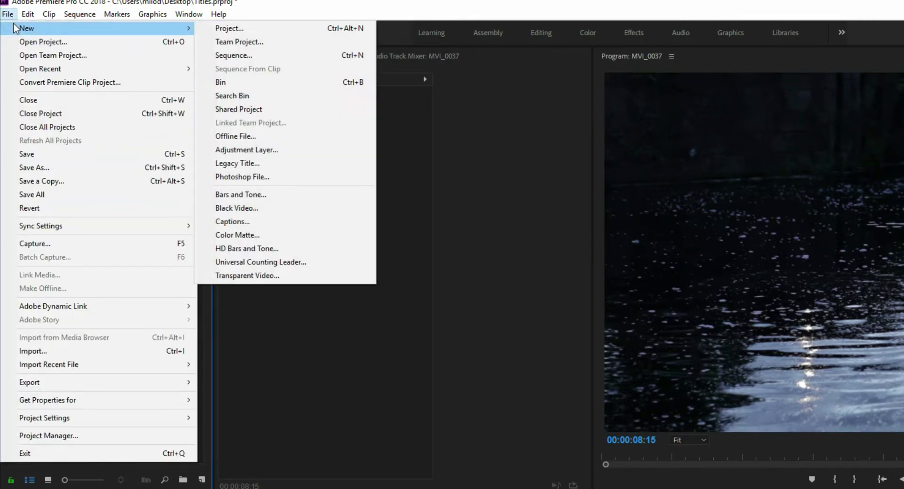
pyautogui.click(232, 163)
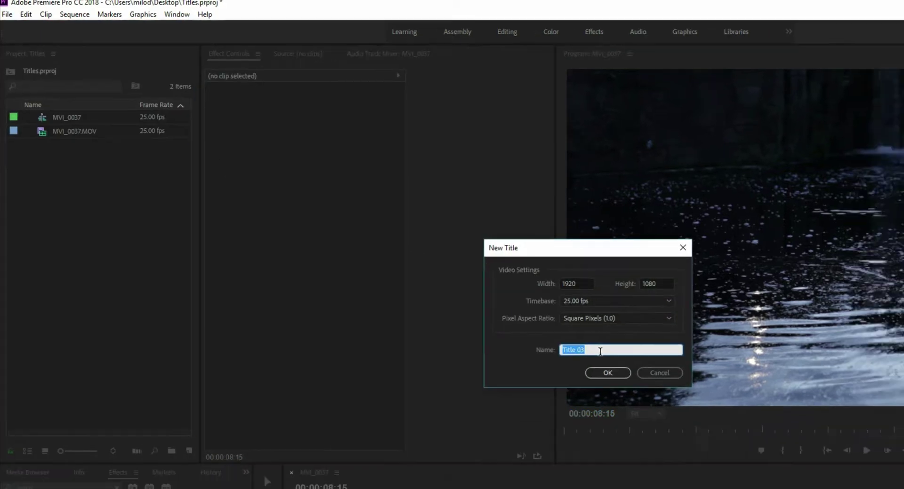
pyautogui.press('Return')
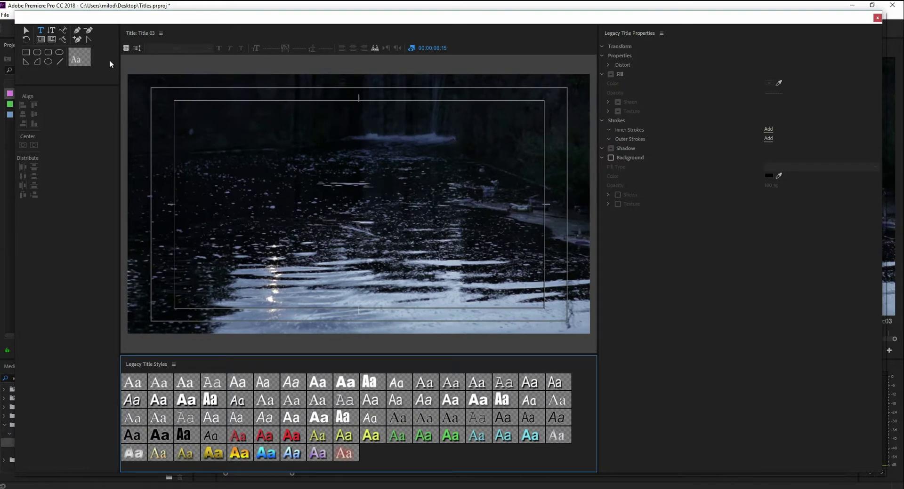
# Enter the title text "My video about water", "with water flowing" and "by me" on separate lines with blank lines between them.
pyautogui.click(280, 170)
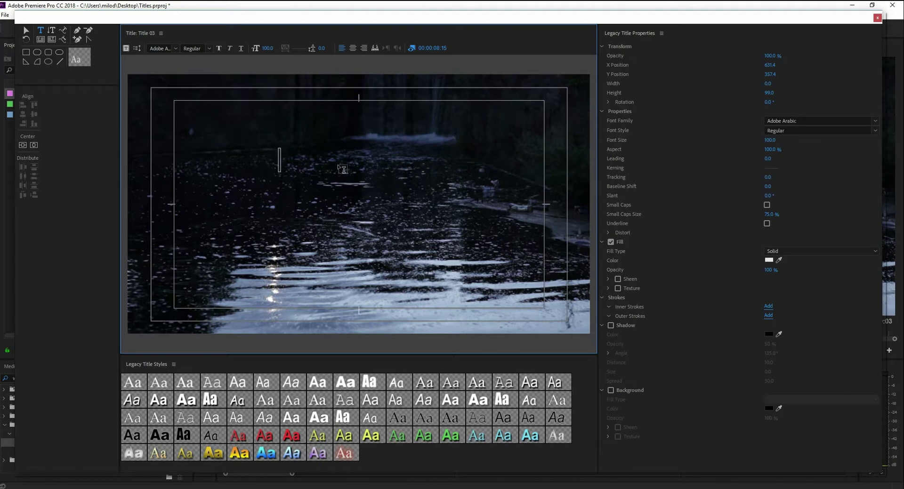
pyautogui.write('My')
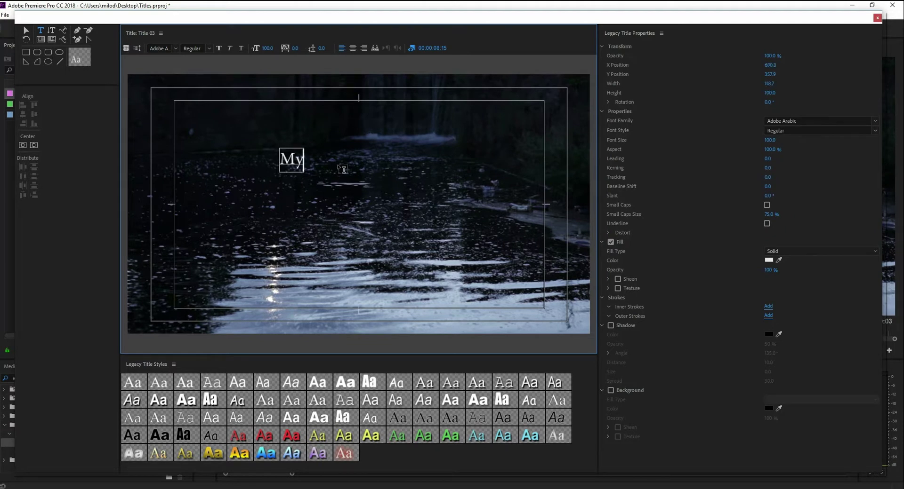
pyautogui.write(' video about wa')
pyautogui.press('BackSpace')
pyautogui.write('water')
pyautogui.press('Return')
pyautogui.write('with water ')
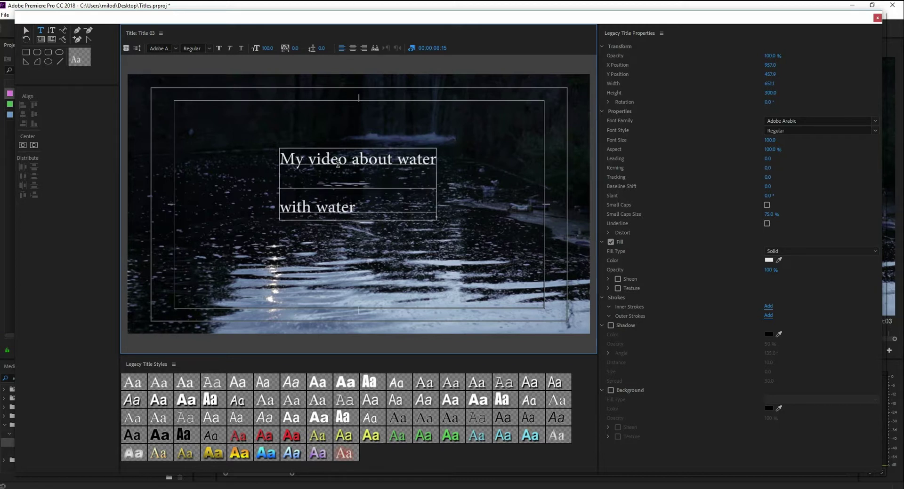
pyautogui.write('flowing')
pyautogui.press('Return')
pyautogui.write('by me')
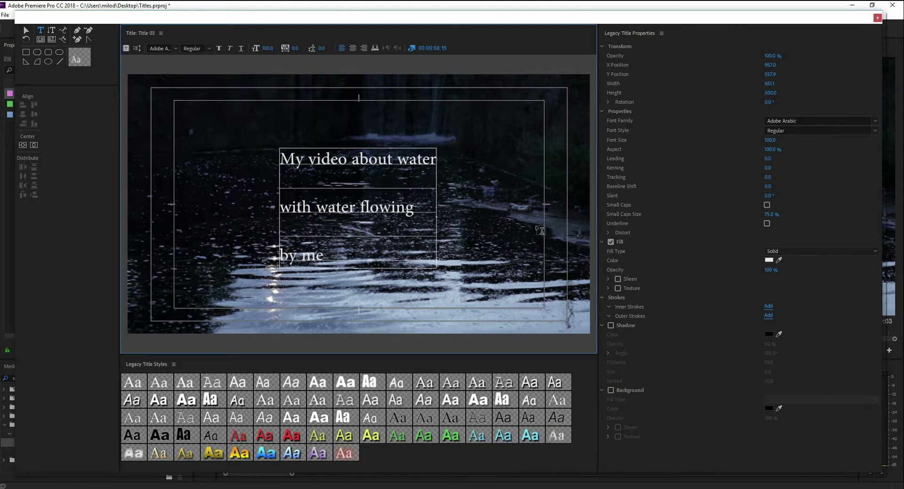
# Center-align the title's lines and center the text block vertically and horizontally in the frame.
pyautogui.click(353, 49)
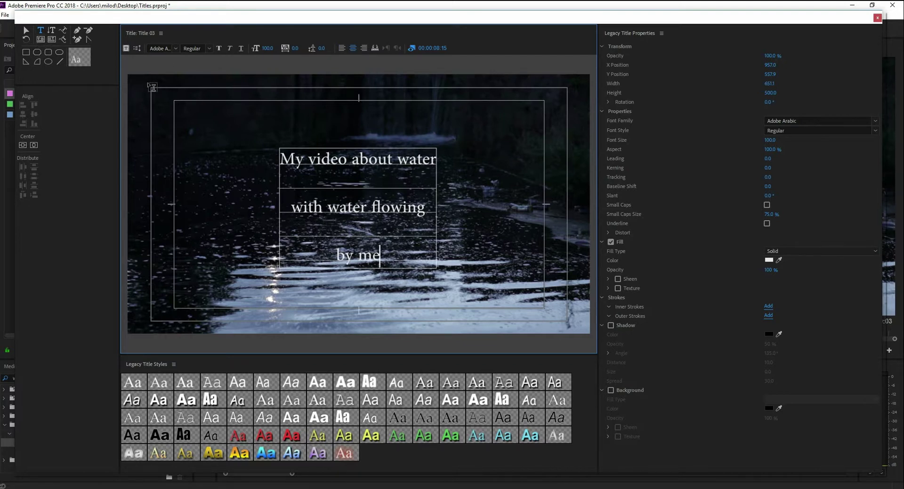
pyautogui.click(23, 146)
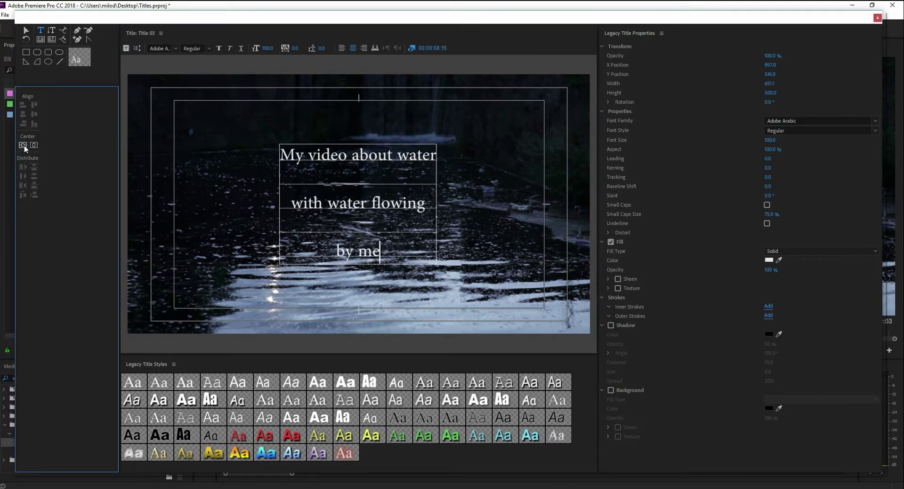
pyautogui.click(25, 146)
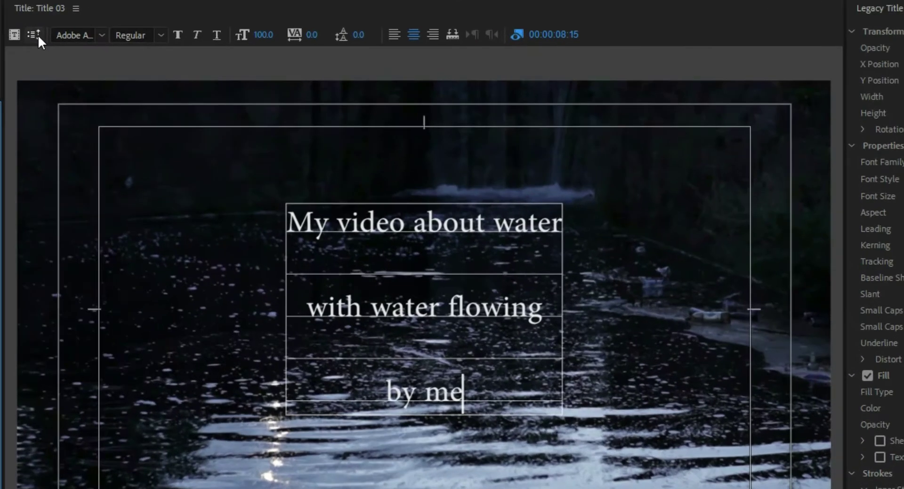
# Set the title type to Roll with Start Off Screen and End Off Screen enabled, and close the title editor.
pyautogui.click(98, 43)
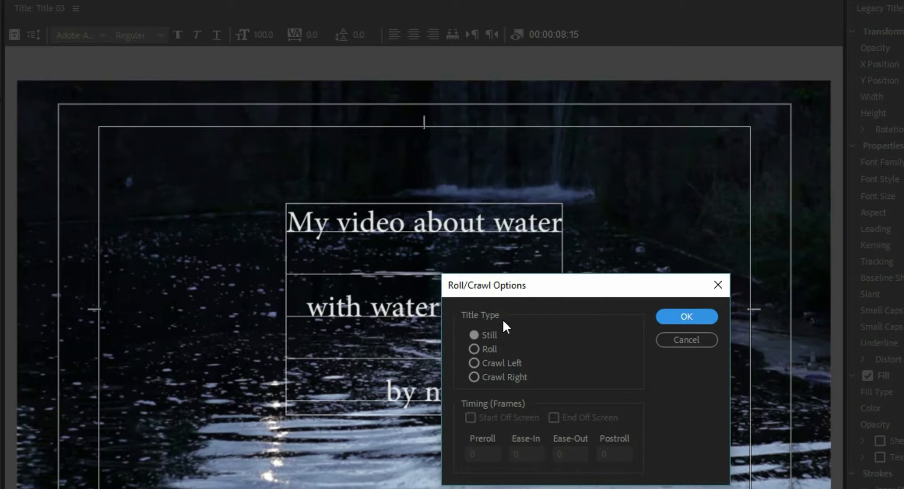
pyautogui.click(490, 349)
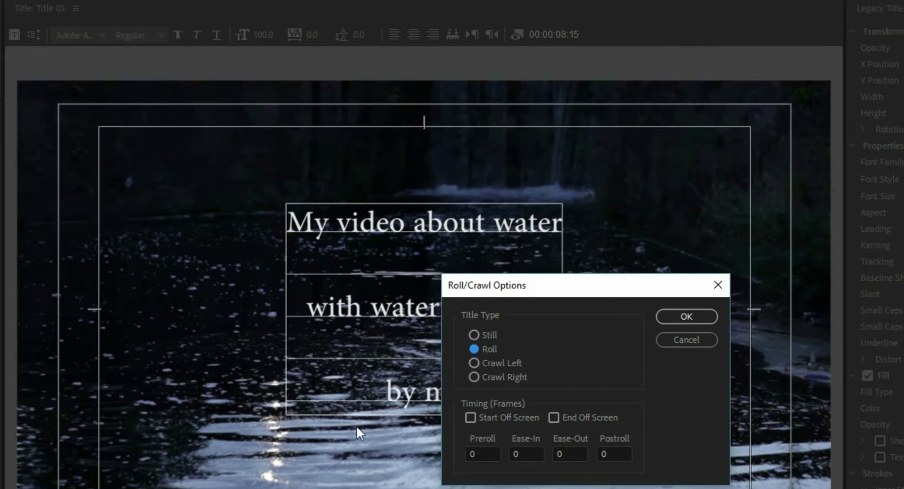
pyautogui.click(470, 418)
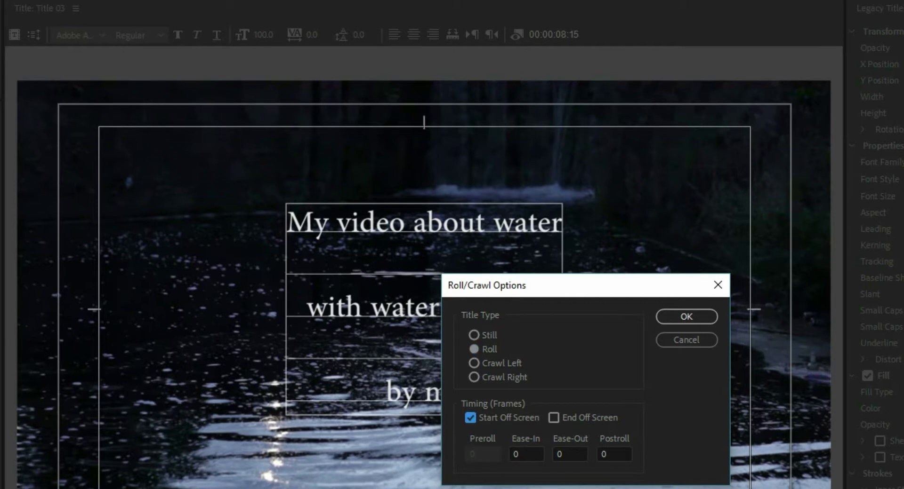
pyautogui.click(553, 418)
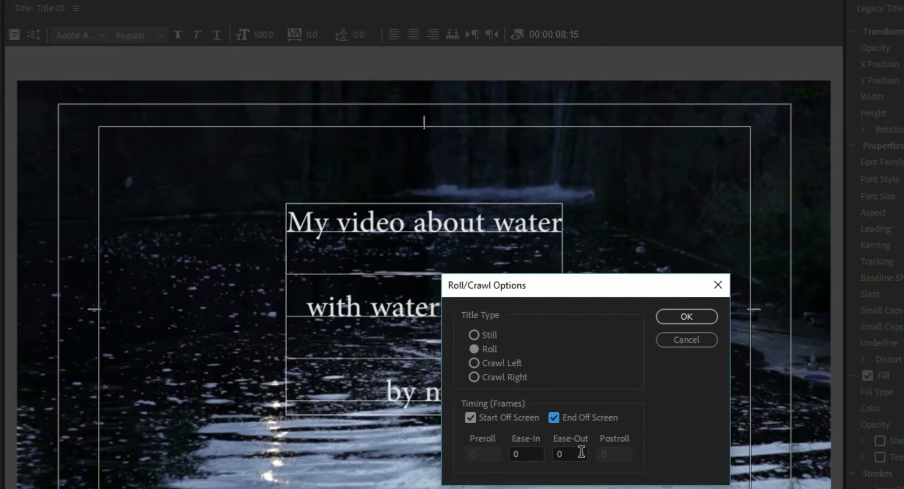
pyautogui.click(554, 417)
pyautogui.click(470, 418)
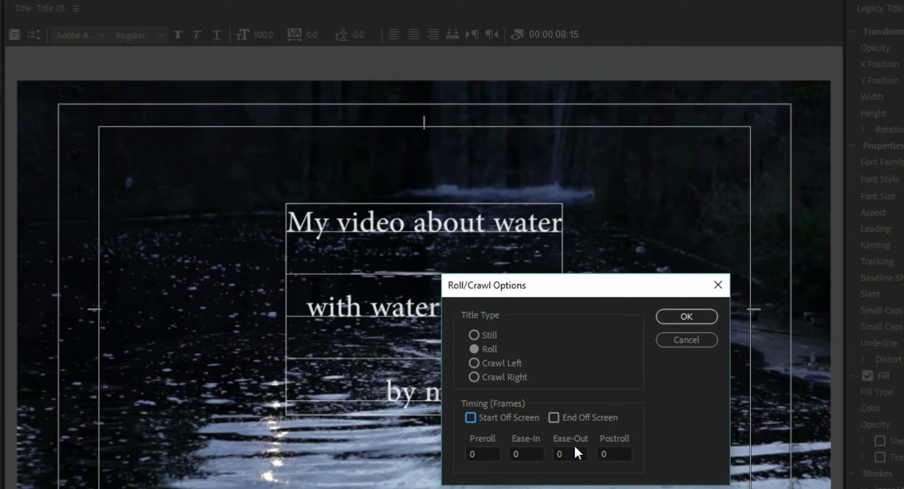
pyautogui.click(470, 417)
pyautogui.click(553, 417)
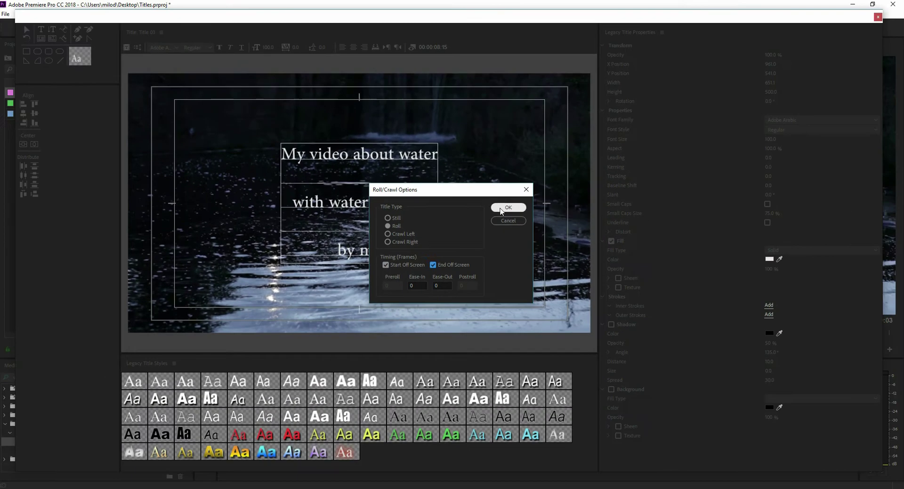
pyautogui.click(682, 316)
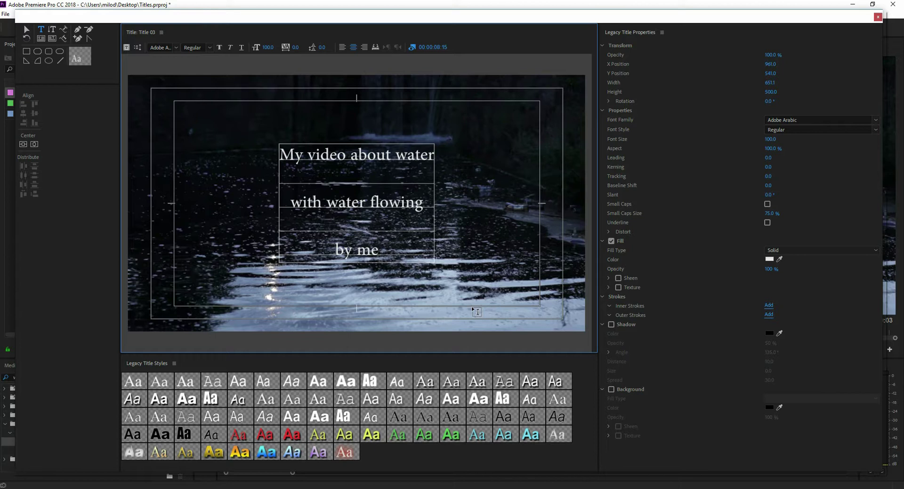
pyautogui.click(878, 17)
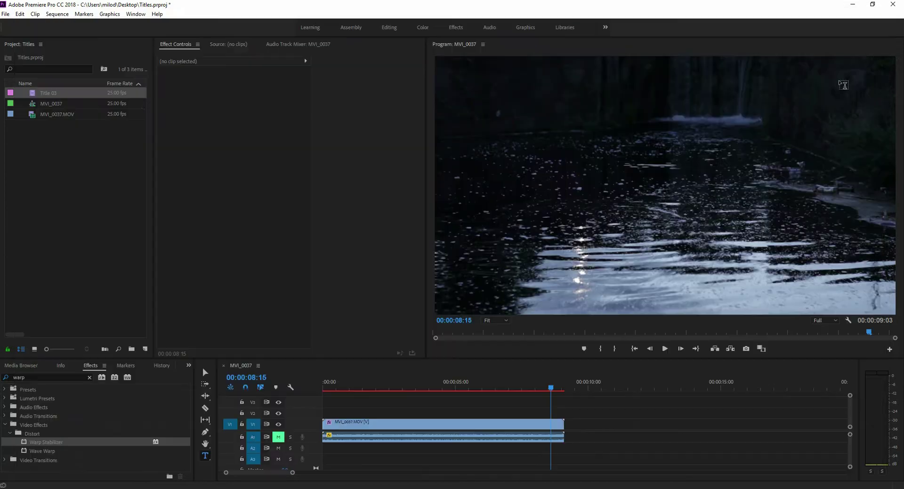
# Place Title 03 on track V2 above the video clip, starting at about 5 seconds, and play it back.
pyautogui.moveTo(33, 94)
pyautogui.mouseDown()
pyautogui.moveTo(448, 413)
pyautogui.moveTo(530, 413)
pyautogui.mouseUp()
pyautogui.click(470, 411)
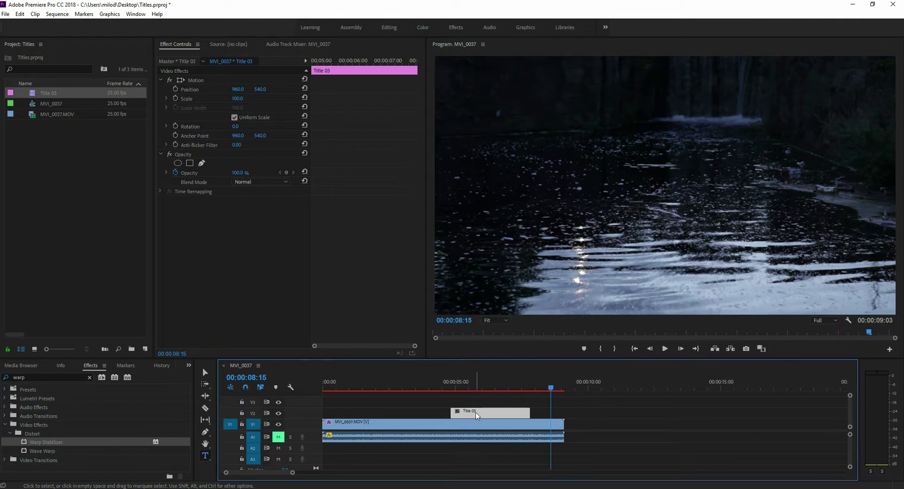
pyautogui.moveTo(471, 388); pyautogui.dragTo(442, 389)
pyautogui.click(665, 349)
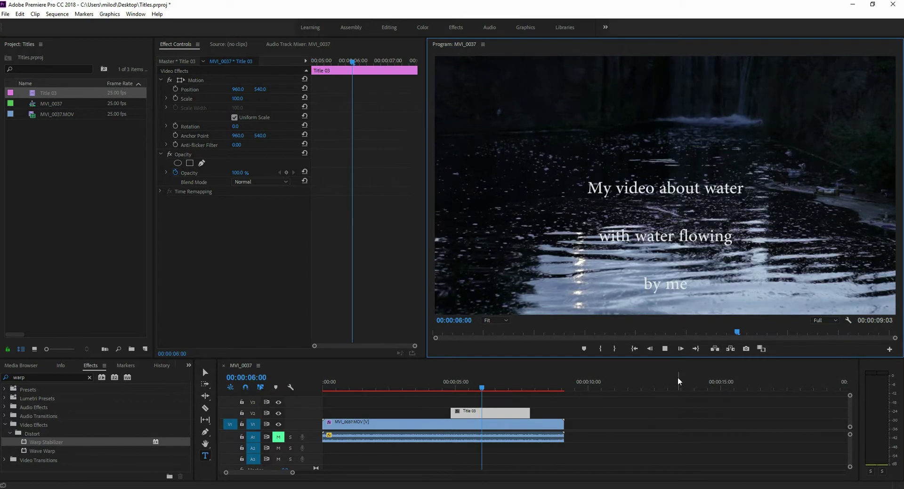
# Extend the Title 03 clip to the end of the MVI_0037.MOV clip and play back the roll.
pyautogui.click(536, 413)
pyautogui.moveTo(535, 413); pyautogui.dragTo(564, 413)
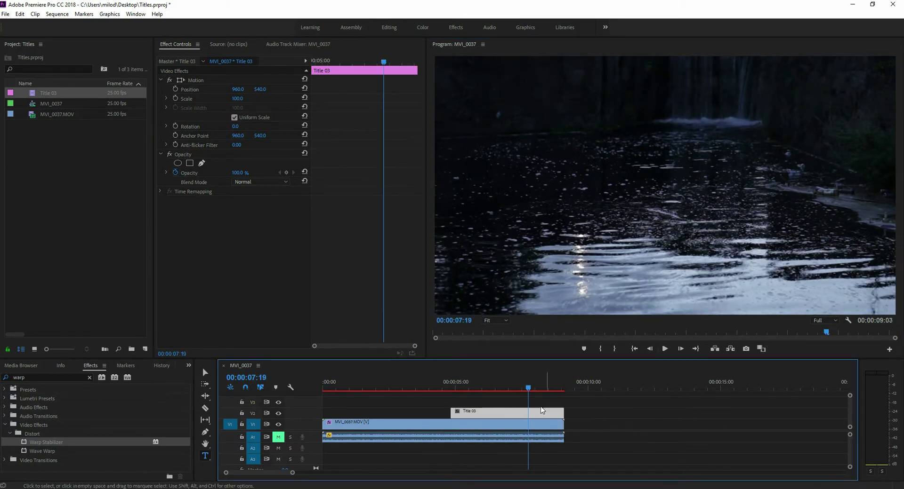
pyautogui.moveTo(529, 389); pyautogui.dragTo(440, 391)
pyautogui.click(664, 350)
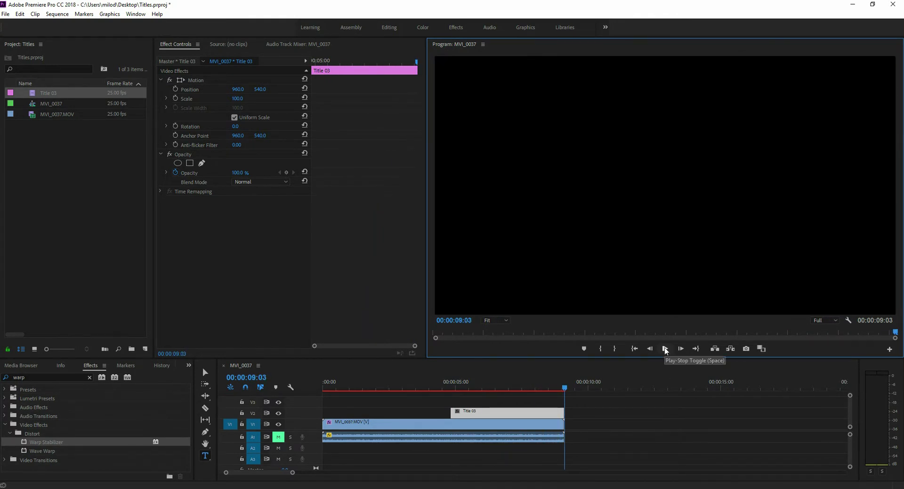
# Move the playhead to 00:00:08:14 and delete the Title 03 clip from track V2.
pyautogui.moveTo(563, 388); pyautogui.dragTo(548, 400)
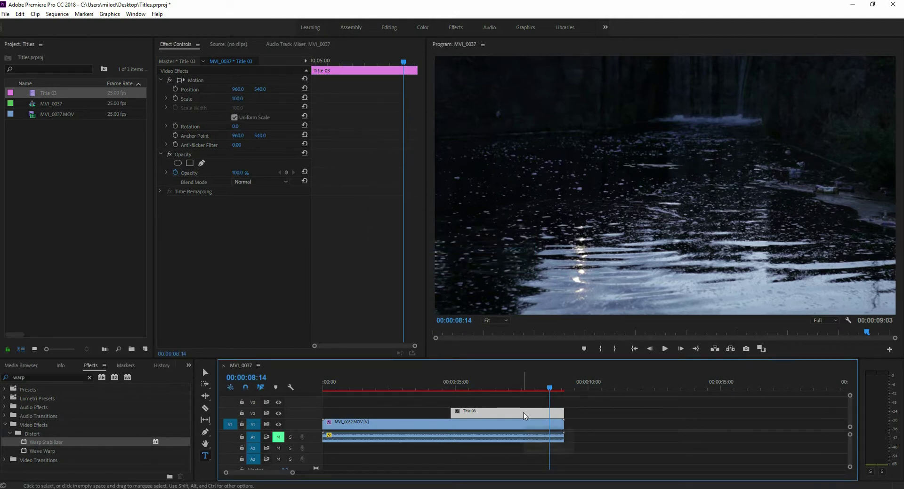
pyautogui.press('Delete')
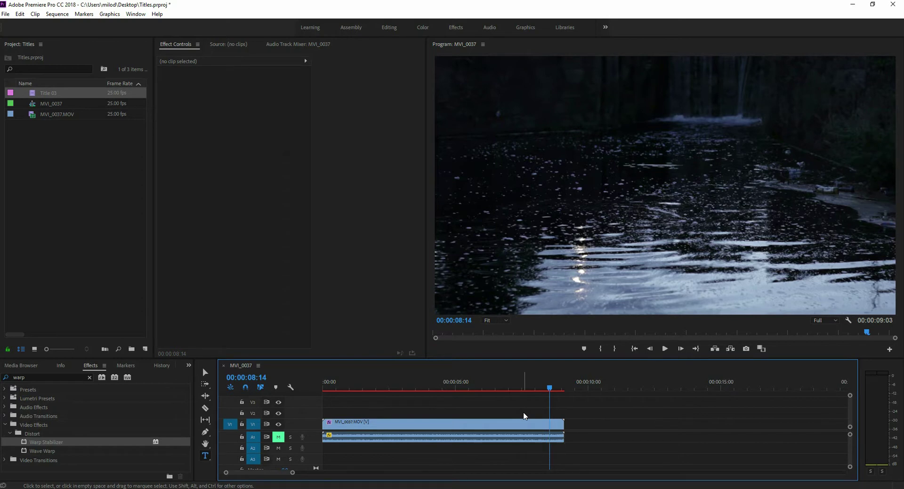
# Add a text graphic in the upper middle of the video frame with the Type tool, reading "start with your text".
pyautogui.click(410, 423)
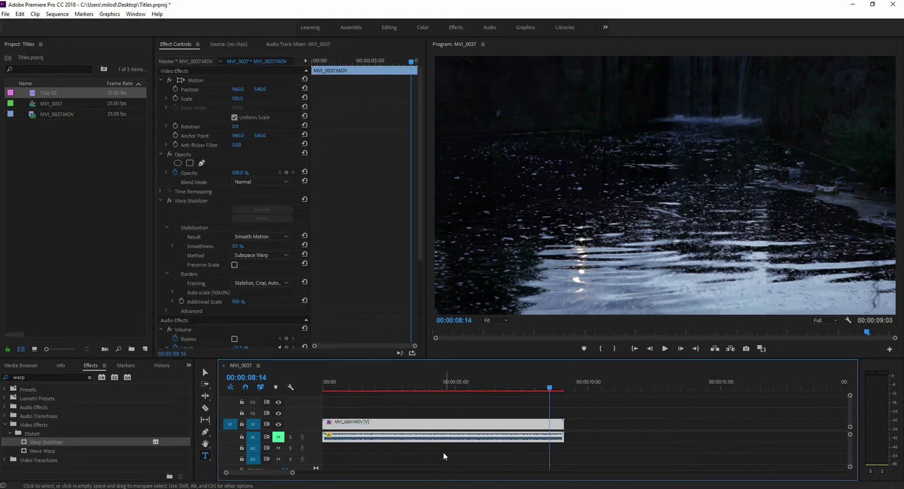
pyautogui.click(206, 457)
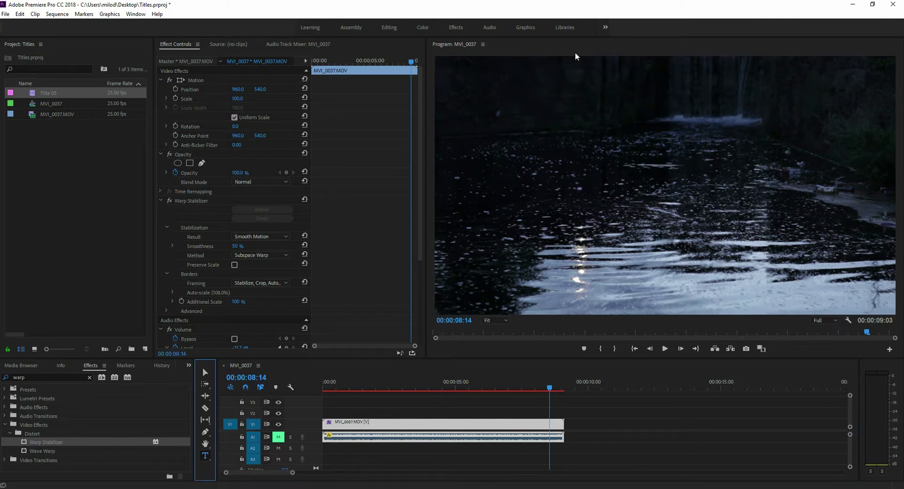
pyautogui.click(606, 25)
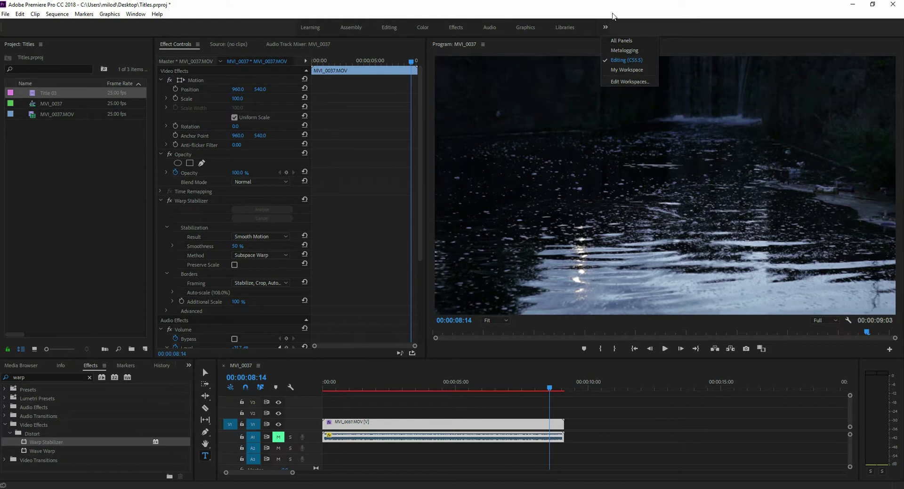
pyautogui.click(615, 17)
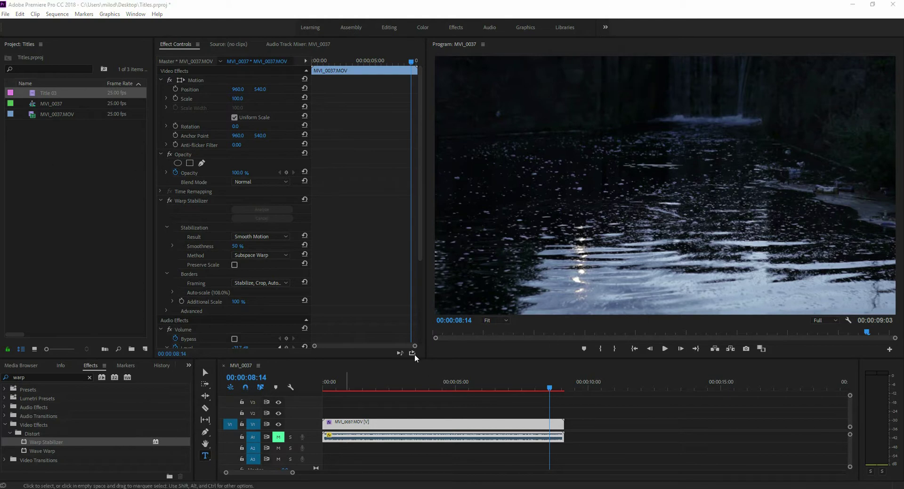
pyautogui.click(668, 170)
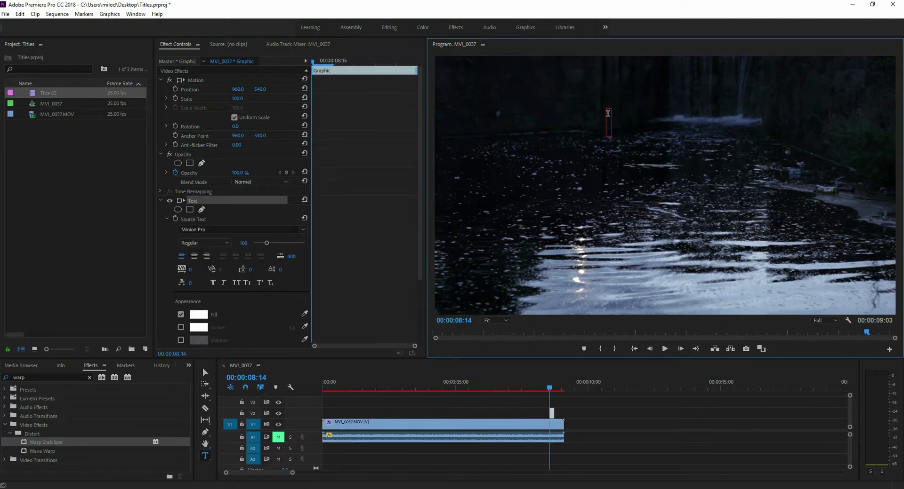
pyautogui.write('S')
pyautogui.press('BackSpace')
pyautogui.write('start with your text')
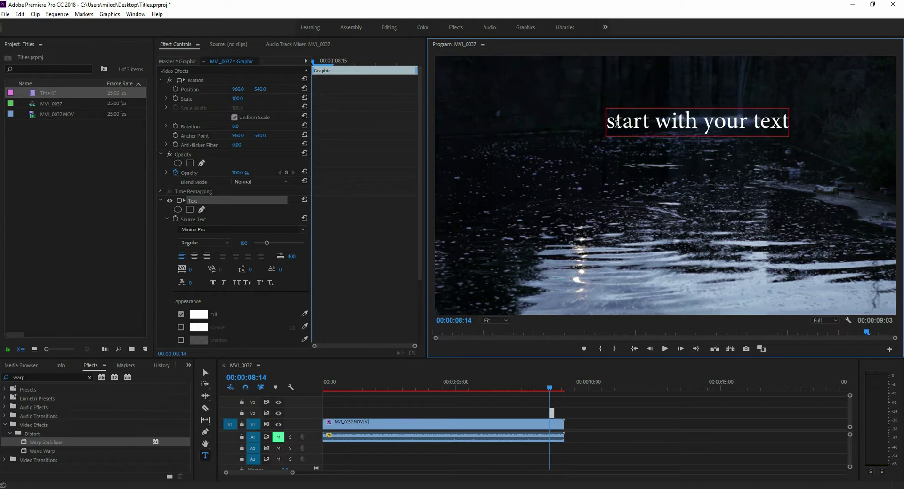
# Add the lines "a film about water", "where it flows" and "by me" below, separated by blank lines, and select all the text.
pyautogui.press('Return')
pyautogui.press('Return')
pyautogui.write('a film')
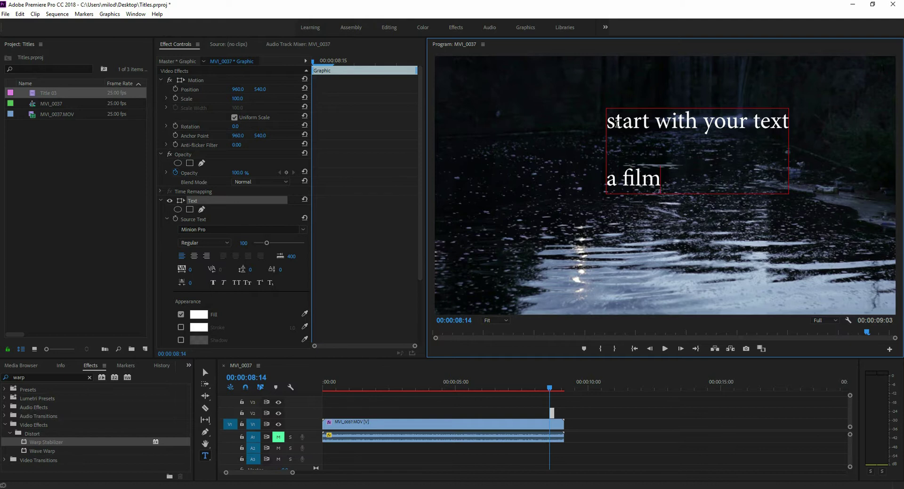
pyautogui.write(' about water')
pyautogui.press('Return')
pyautogui.press('Return')
pyautogui.write('where it flows')
pyautogui.press('Return')
pyautogui.press('Return')
pyautogui.write('by me')
pyautogui.hotkey('ctrl', 'a')
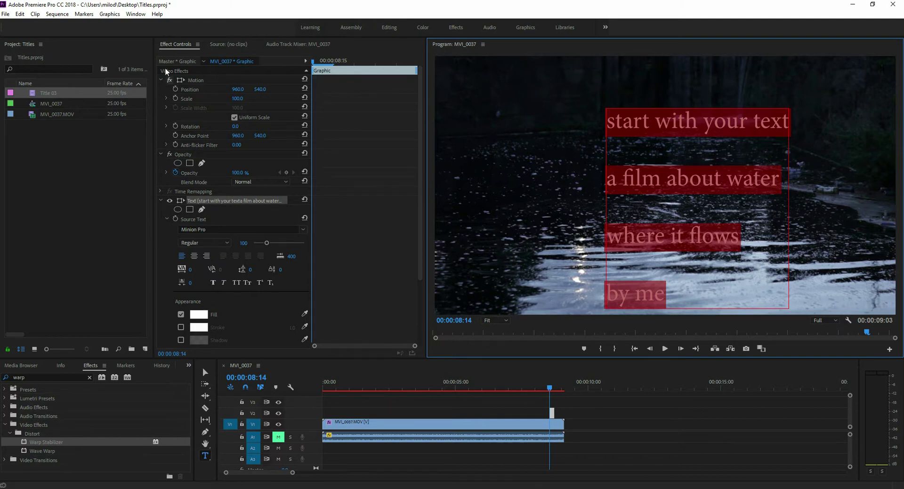
# Extend the text graphic on V2 earlier and to the end of the MVI_0037.MOV clip, and move the playhead to 00:00:05:19.
pyautogui.click(171, 51)
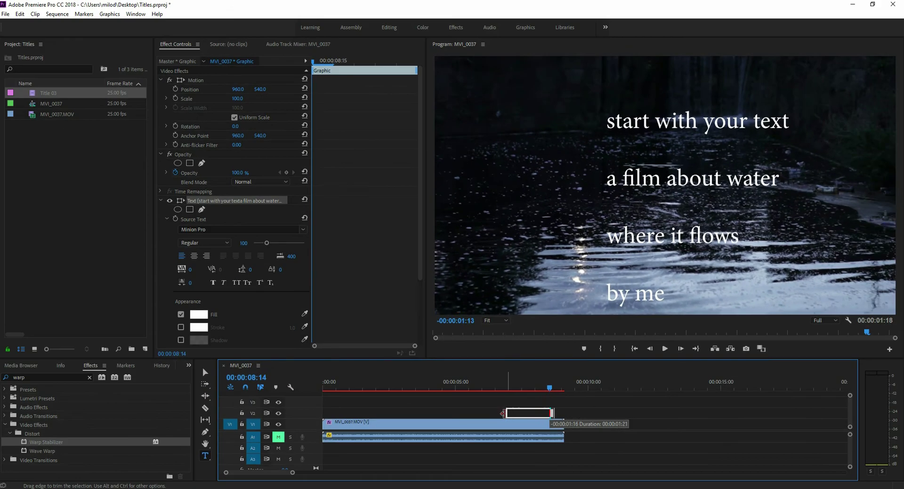
pyautogui.moveTo(500, 414); pyautogui.dragTo(476, 392)
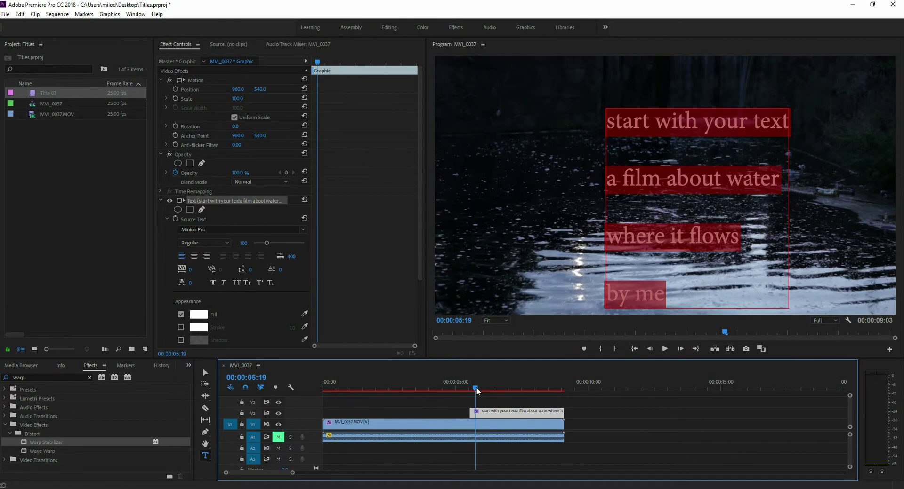
# Center-align the text lines and move the text block to the horizontal middle of the video frame.
pyautogui.click(194, 257)
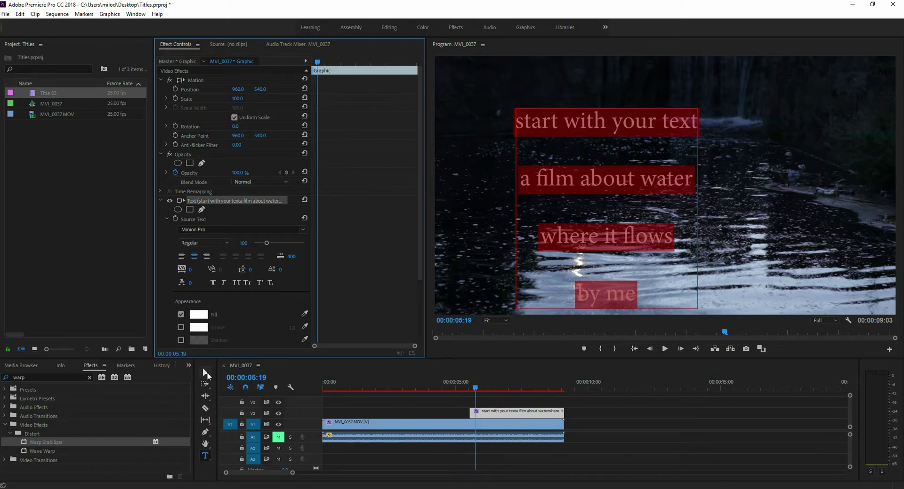
pyautogui.click(207, 373)
pyautogui.moveTo(646, 124); pyautogui.dragTo(705, 116)
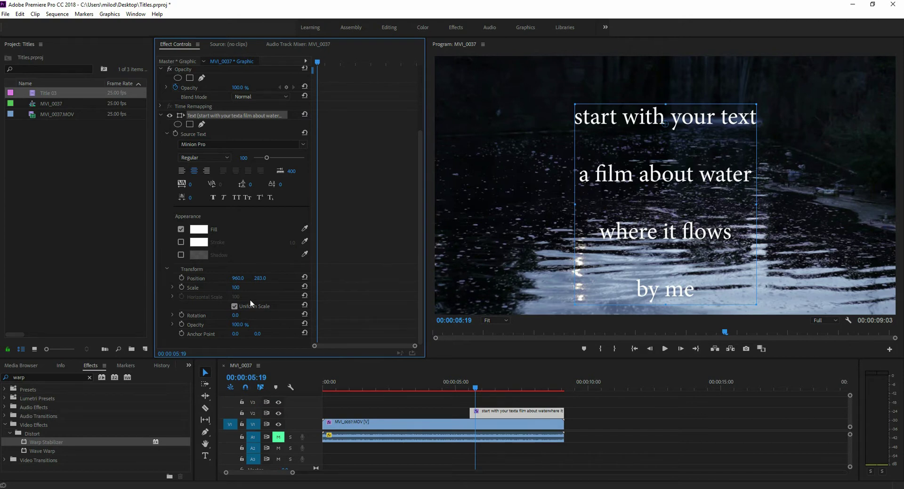
# Move the text below the bottom of the frame and keyframe its Position at 00:00:05:19 with a vertical value of 1155.
pyautogui.moveTo(650, 121); pyautogui.dragTo(655, 315)
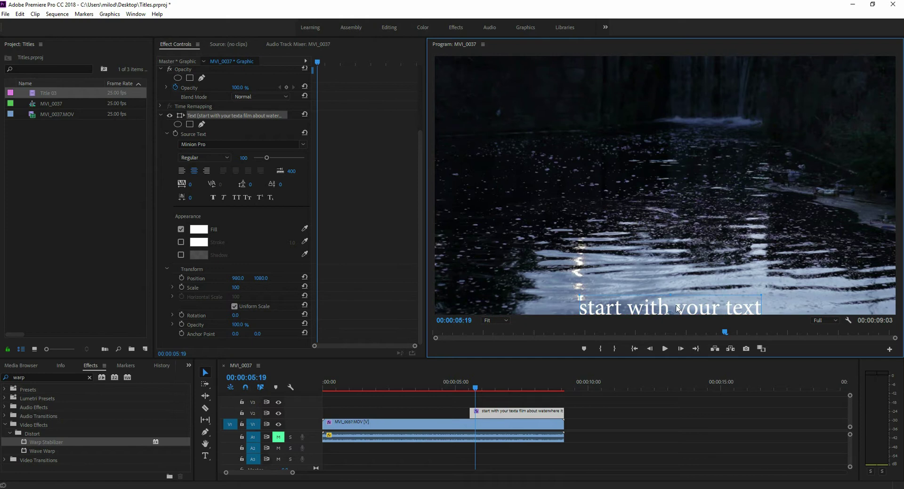
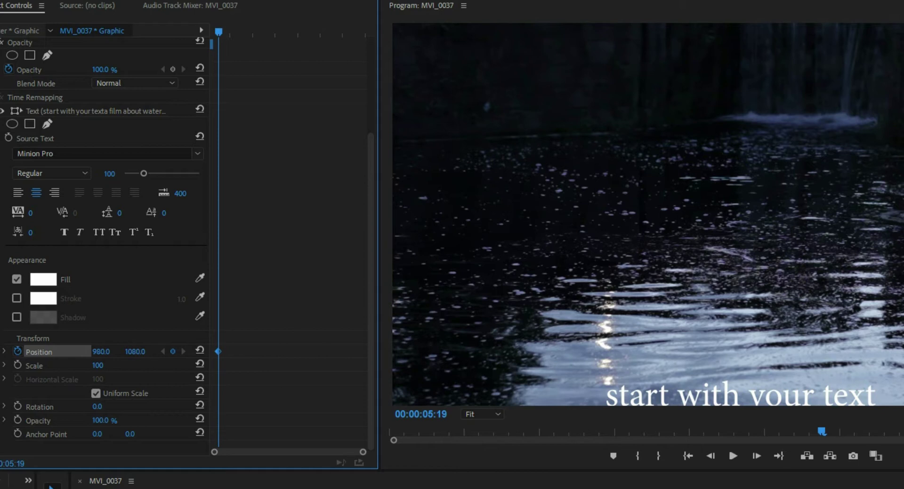
pyautogui.press('Return')
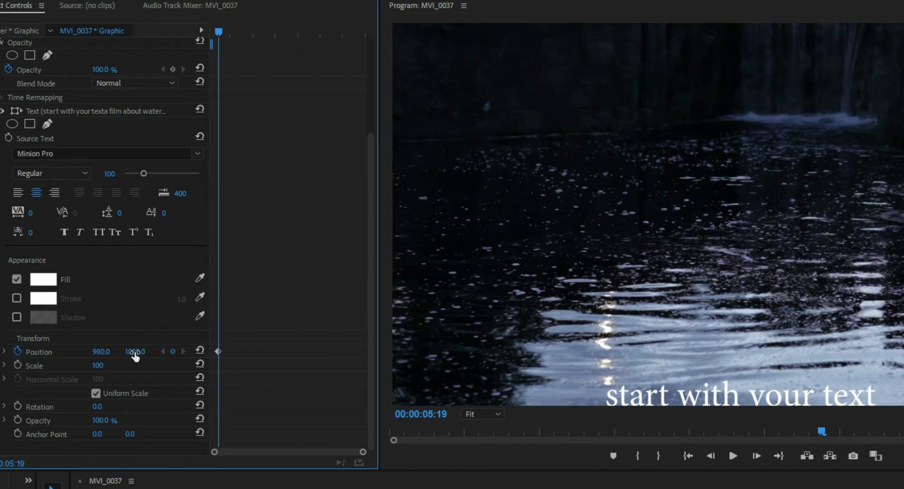
pyautogui.moveTo(135, 352); pyautogui.dragTo(173, 352)
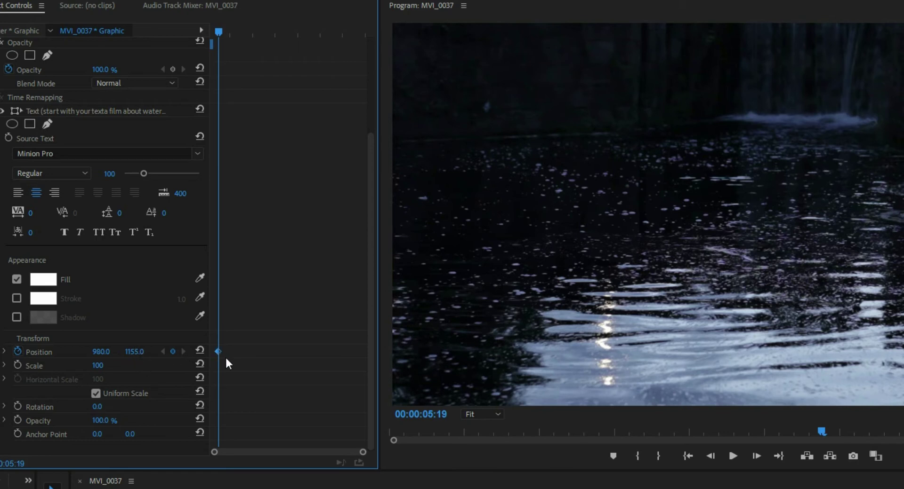
# Add a second Position keyframe for the text at 00:00:08:23 with a vertical value of -757, above the frame.
pyautogui.moveTo(478, 388); pyautogui.dragTo(558, 382)
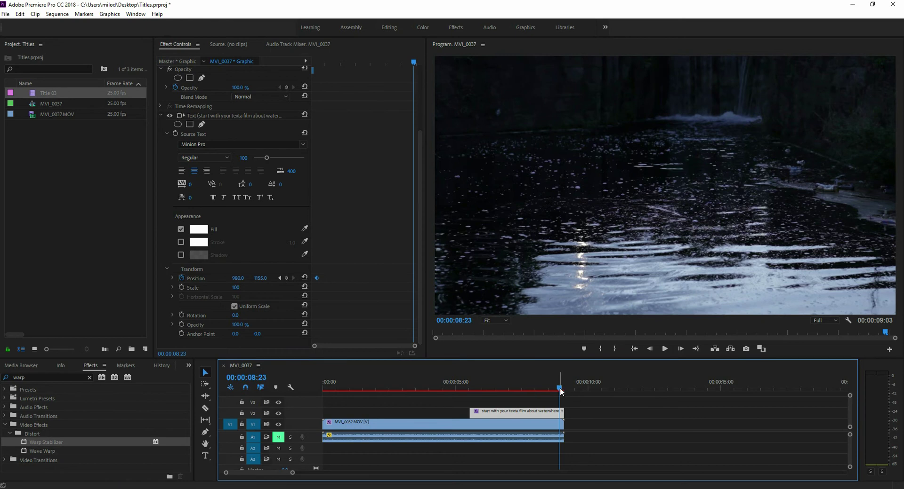
pyautogui.click(259, 278)
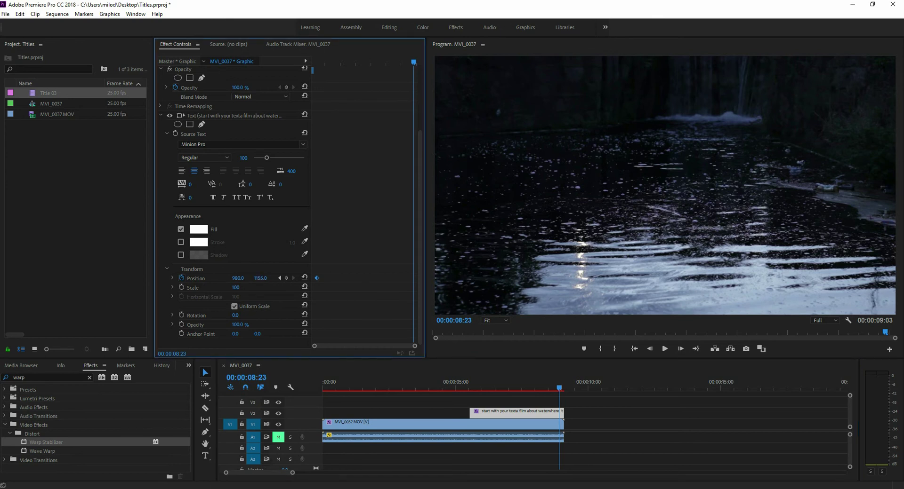
pyautogui.moveTo(259, 278); pyautogui.dragTo(0, 278)
# Play back the text roll from before the graphic's start and scrub back to 00:00:07:07 to review it.
pyautogui.moveTo(559, 389); pyautogui.dragTo(462, 396)
pyautogui.click(666, 349)
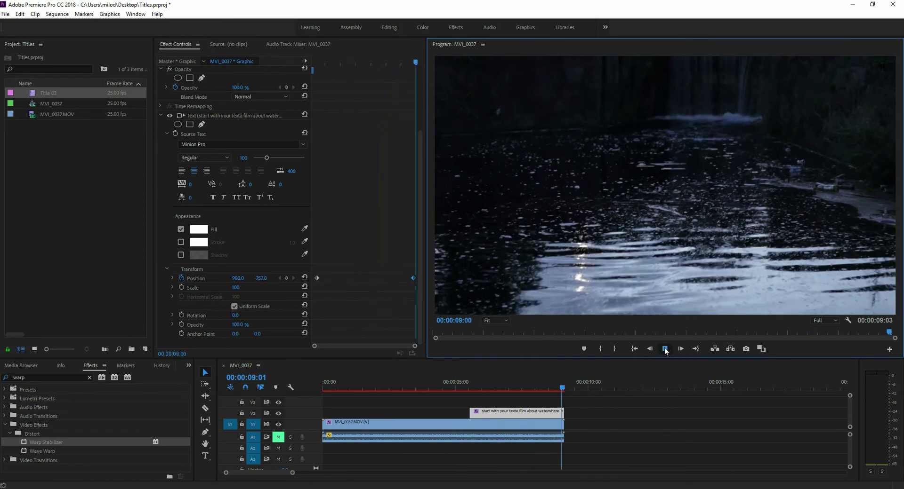
pyautogui.moveTo(563, 389); pyautogui.dragTo(513, 416)
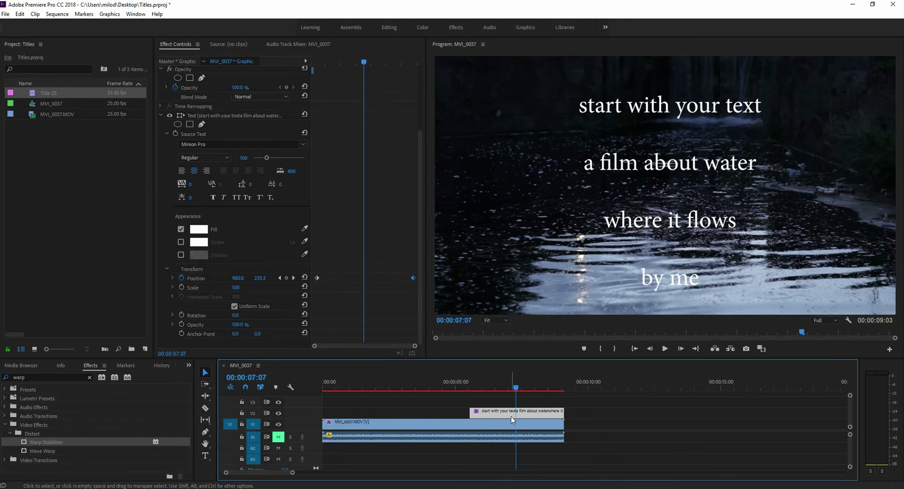